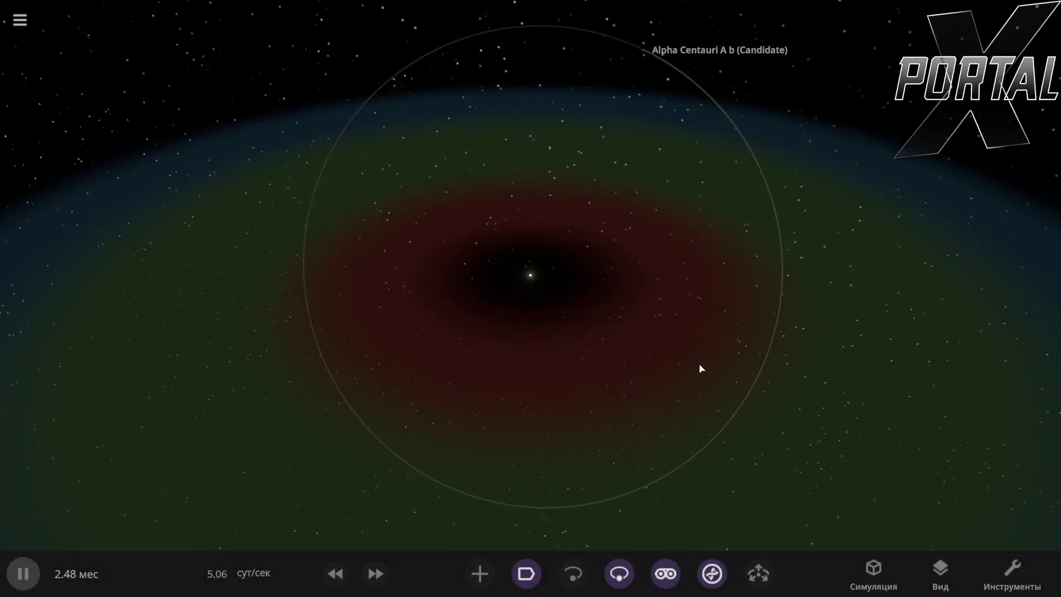
# - Tilt the view over Alpha Centauri A's habitable zone, then replace planet A b with Земля (Earth)
pyautogui.moveTo(701, 368); pyautogui.dragTo(727, 308)
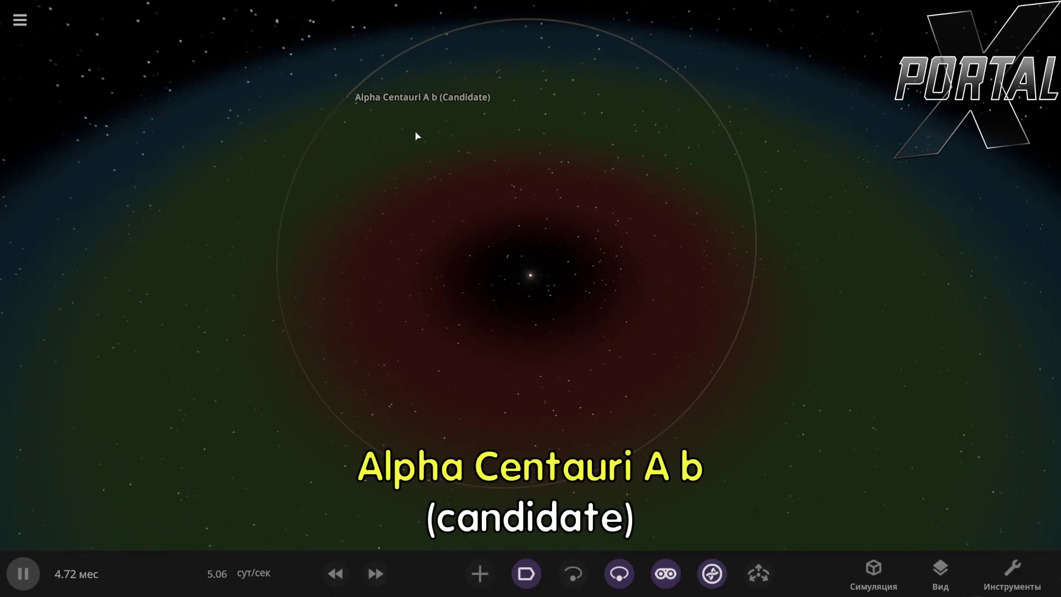
pyautogui.moveTo(469, 196); pyautogui.dragTo(542, 166)
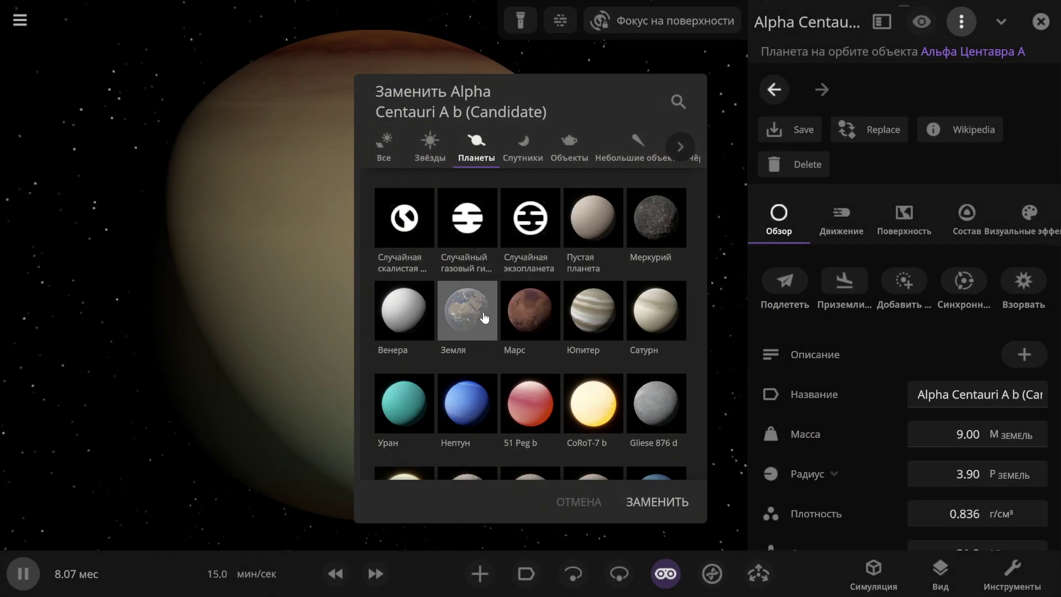
pyautogui.click(460, 313)
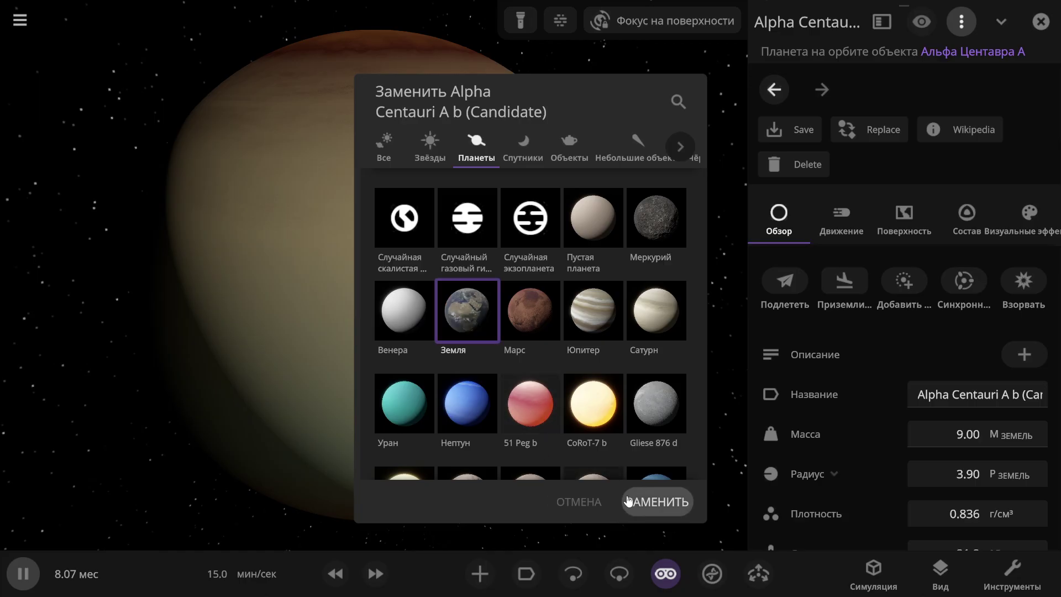
pyautogui.click(652, 503)
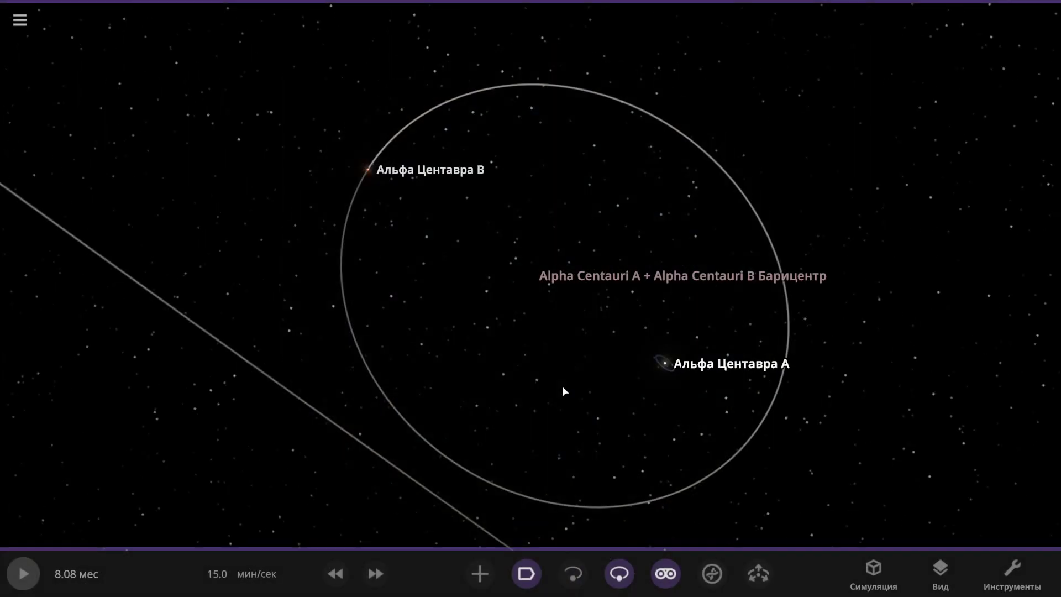
# - Fly to Alpha Centauri B and zoom out and back in to frame the orbits of B b and B c
pyautogui.doubleClick(366, 172)
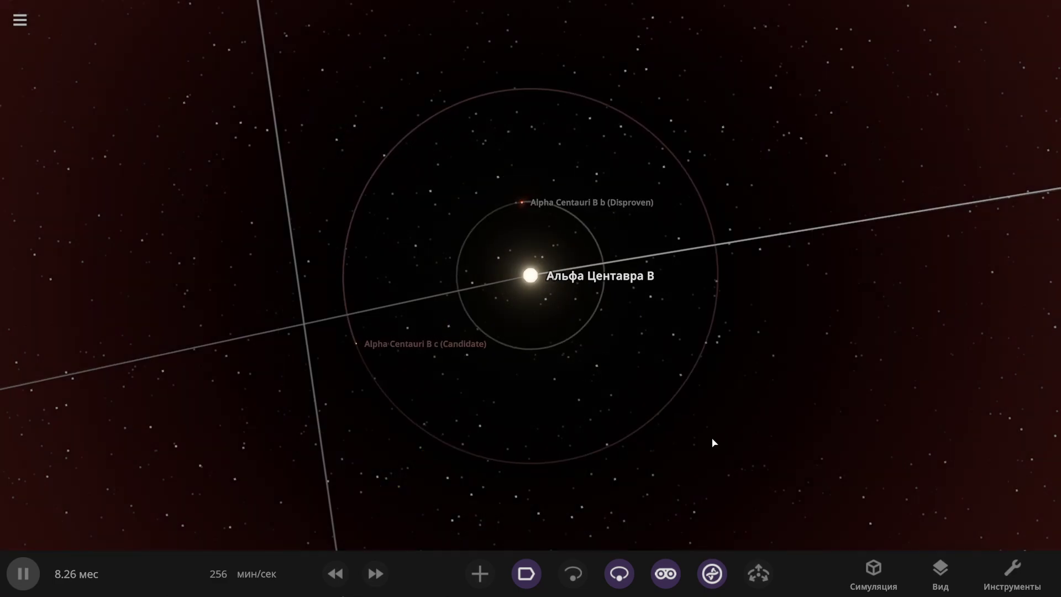
pyautogui.scroll(-5, 536, 402)
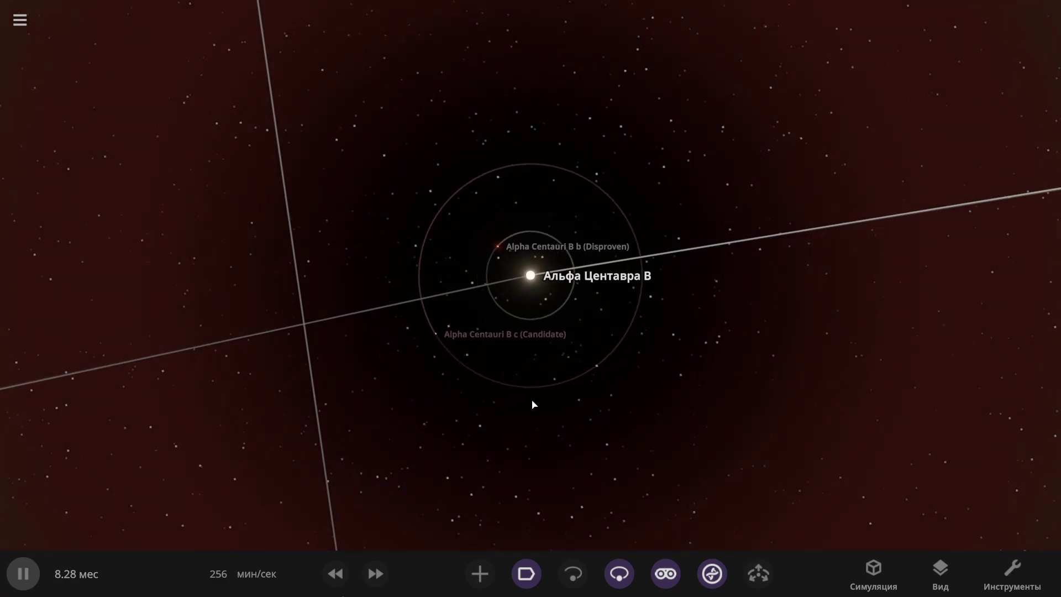
pyautogui.scroll(5, 530, 403)
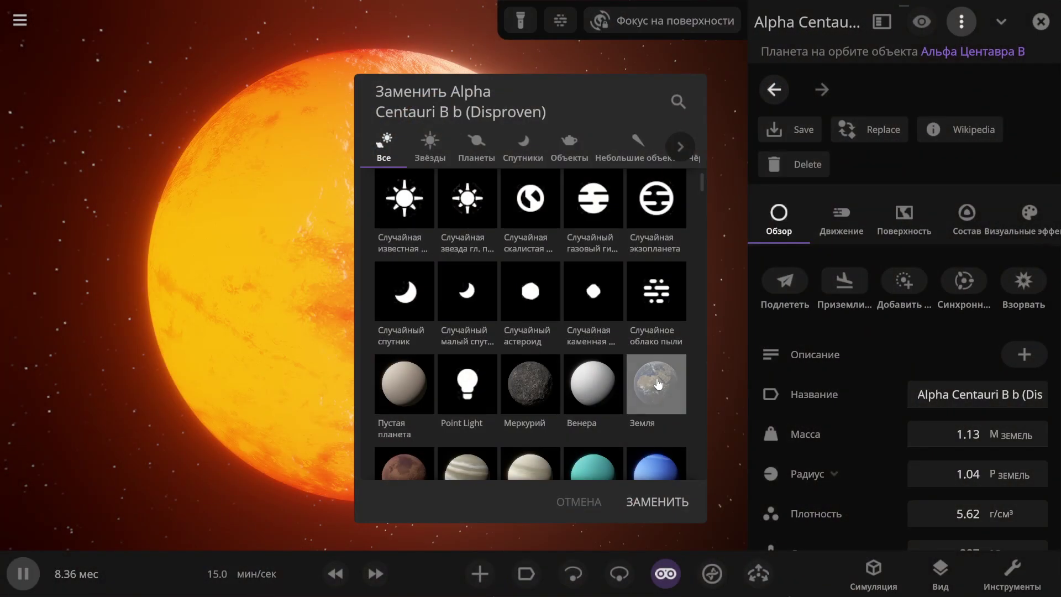
# - Swap Alpha Centauri B b and B c each for Земля, orbiting to see the new Earth's lit side
pyautogui.click(657, 384)
pyautogui.click(673, 505)
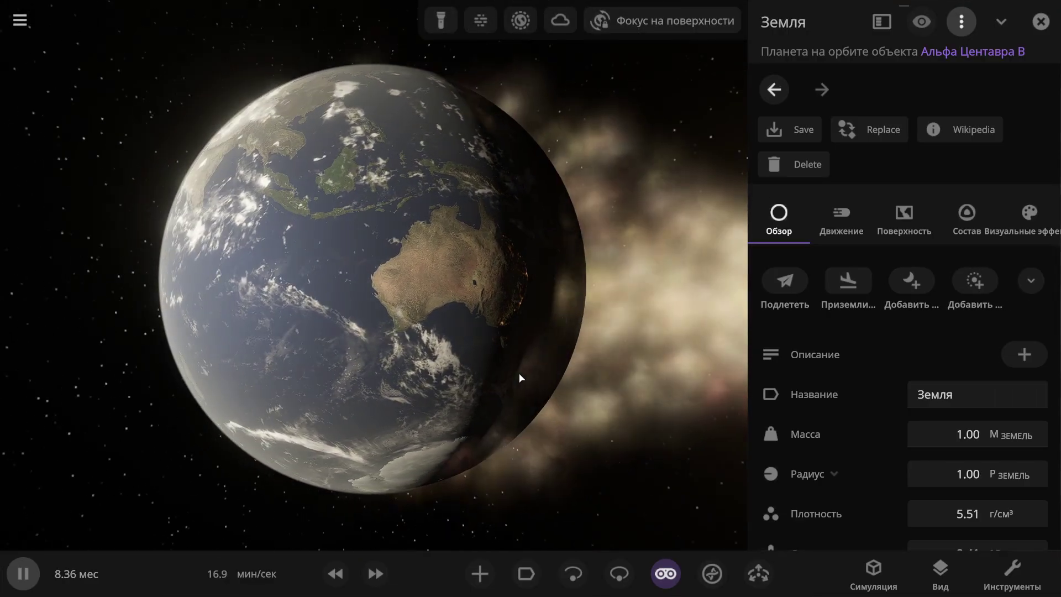
pyautogui.moveTo(520, 378); pyautogui.dragTo(669, 455)
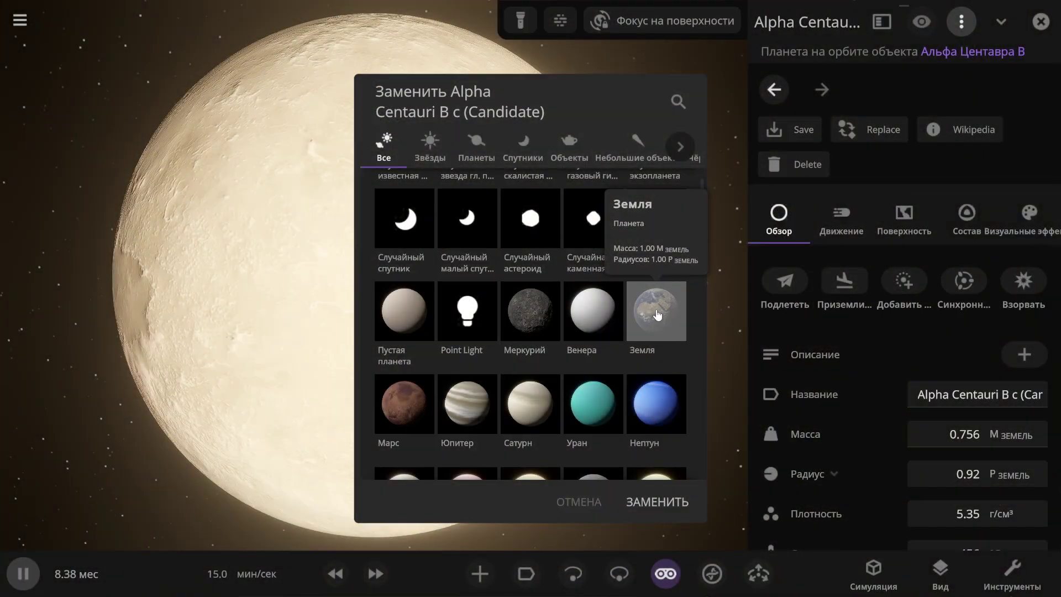
pyautogui.click(662, 505)
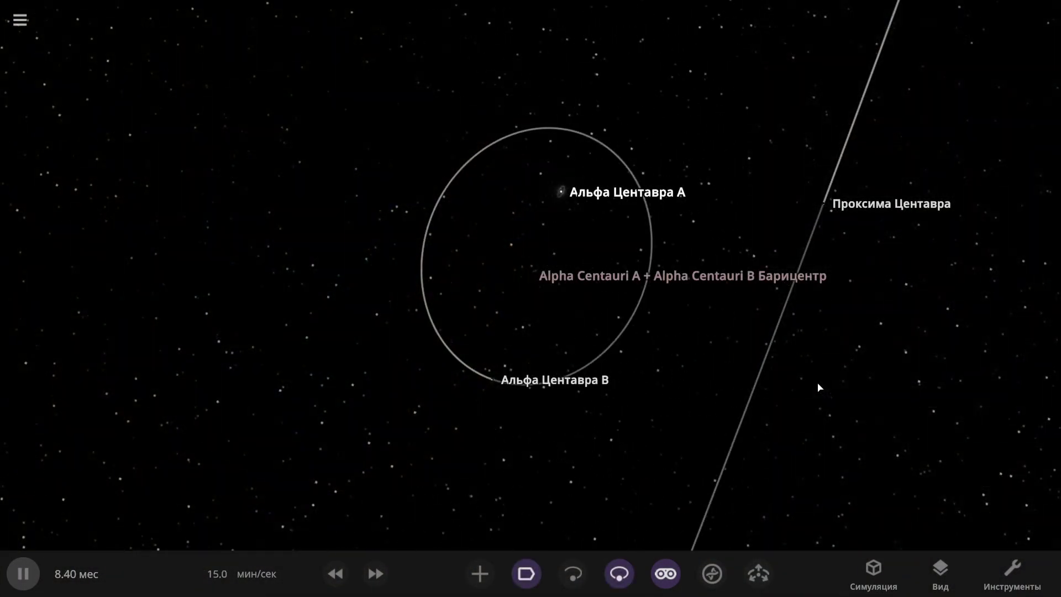
# - Fly the view to Proxima Centauri
pyautogui.doubleClick(829, 205)
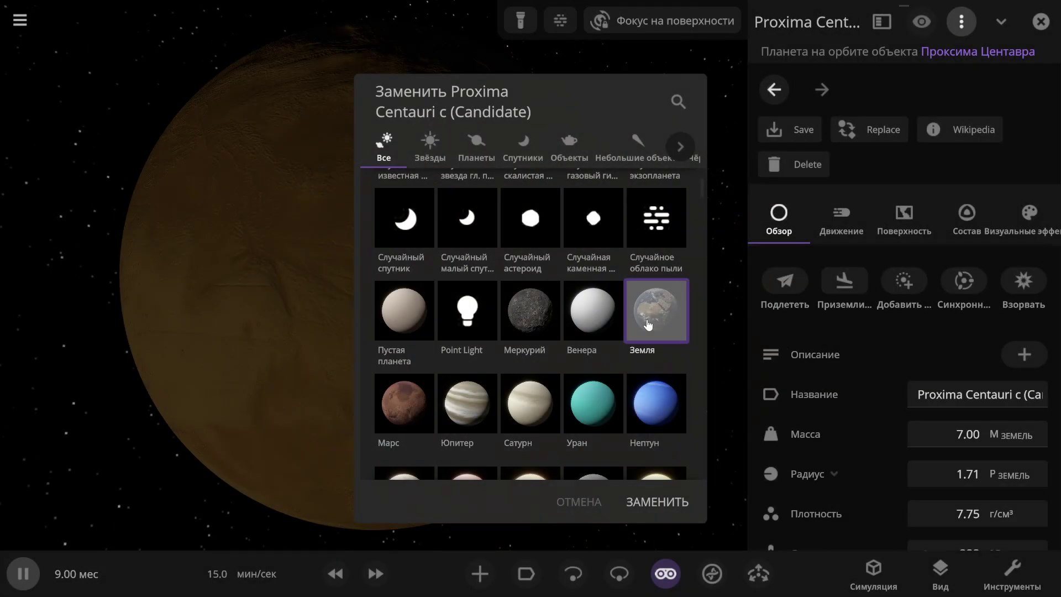
# - Confirm replacing Proxima Centauri c with Earth
pyautogui.click(658, 502)
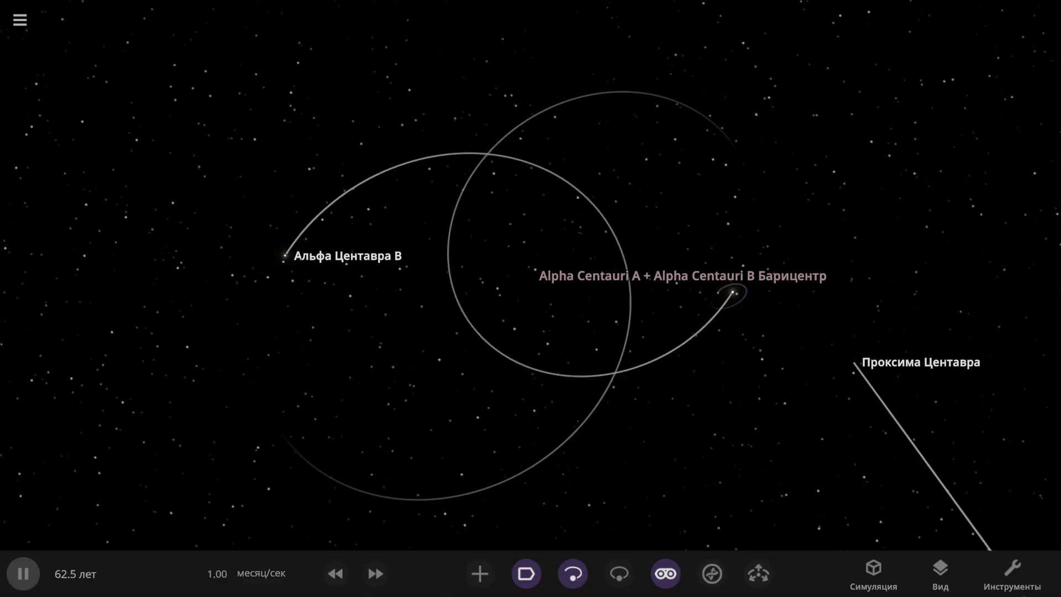
# - Select Alpha Centauri A, show the habitable zone overlay, and orbit around Proxima Centauri to compare Earth orbits
pyautogui.click(735, 292)
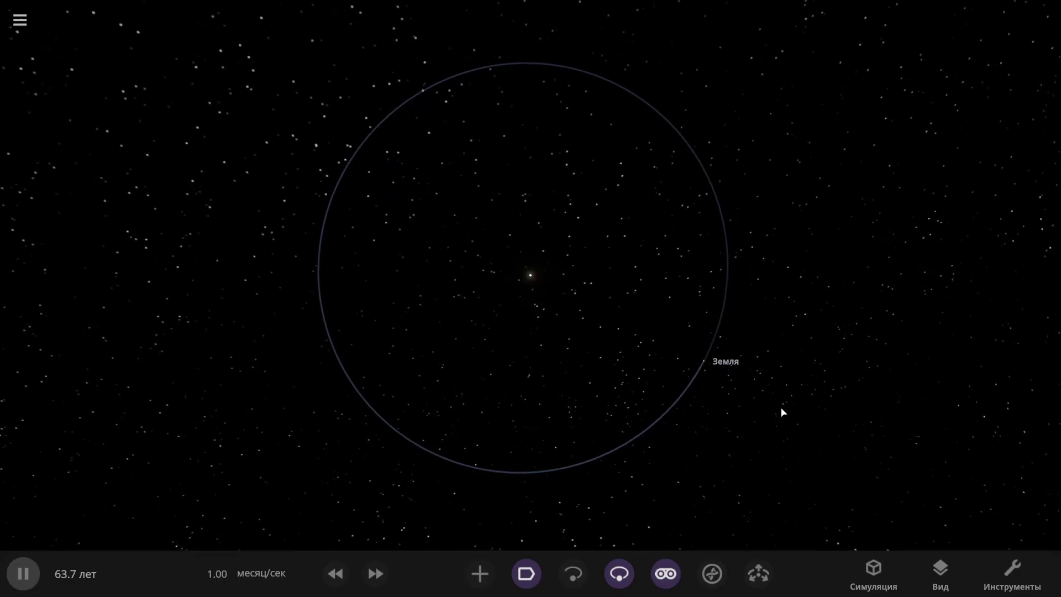
pyautogui.click(709, 578)
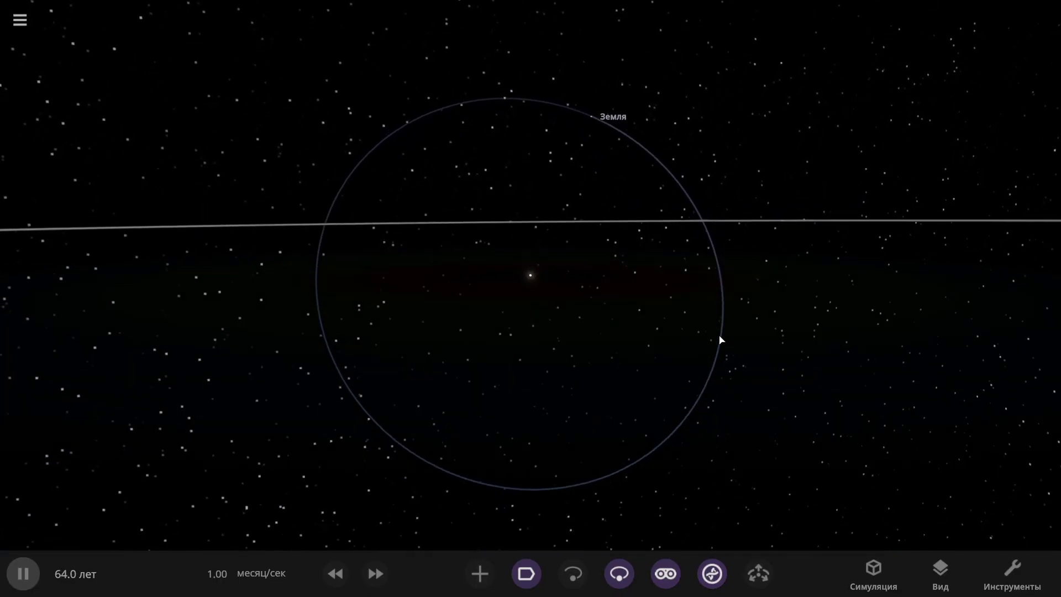
pyautogui.moveTo(720, 339); pyautogui.dragTo(705, 314)
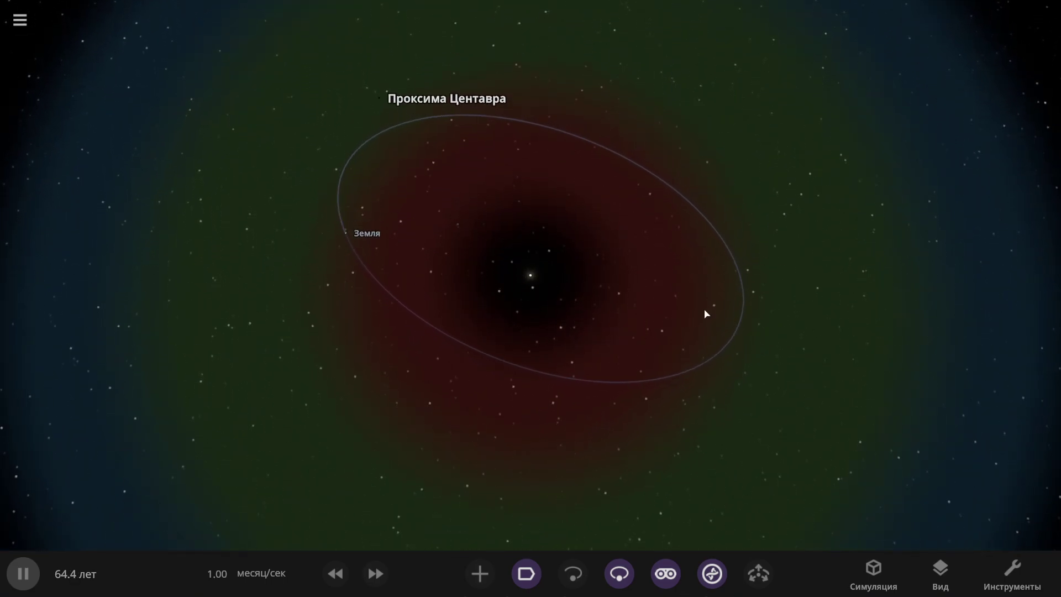
pyautogui.moveTo(660, 418); pyautogui.dragTo(728, 311)
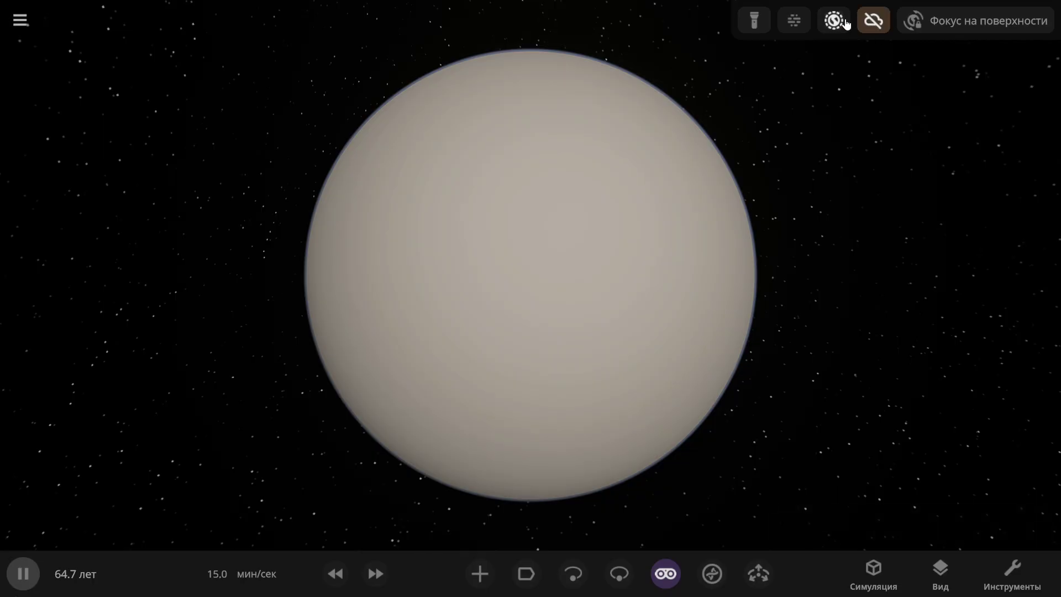
# - Hide the clouds on Alpha Centauri A's Earth and scroll to its 81.9 °C temperature and 15.3 atm pressure
pyautogui.click(846, 23)
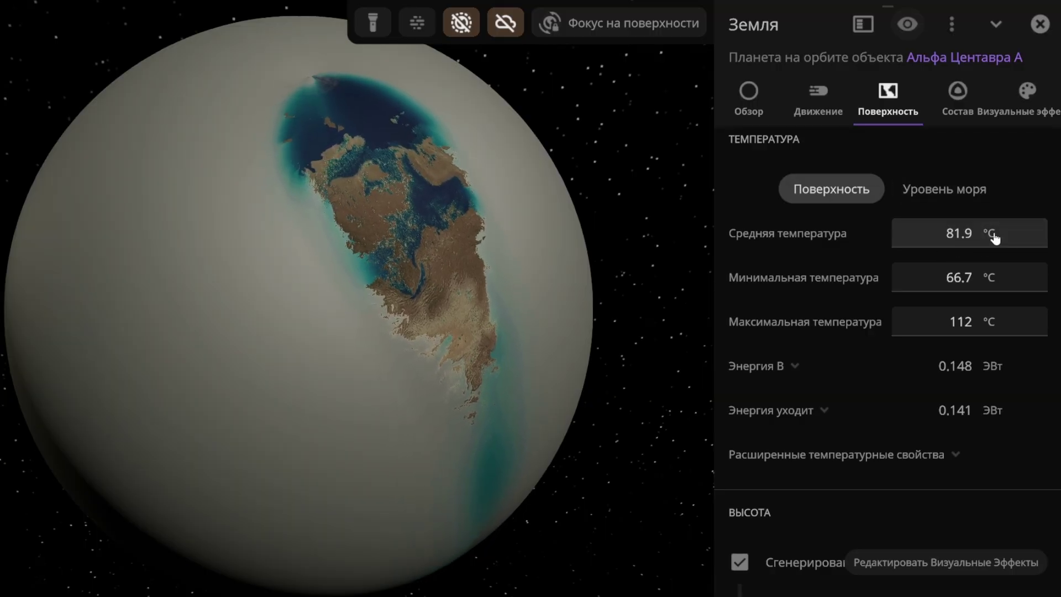
pyautogui.scroll(-8, 798, 344)
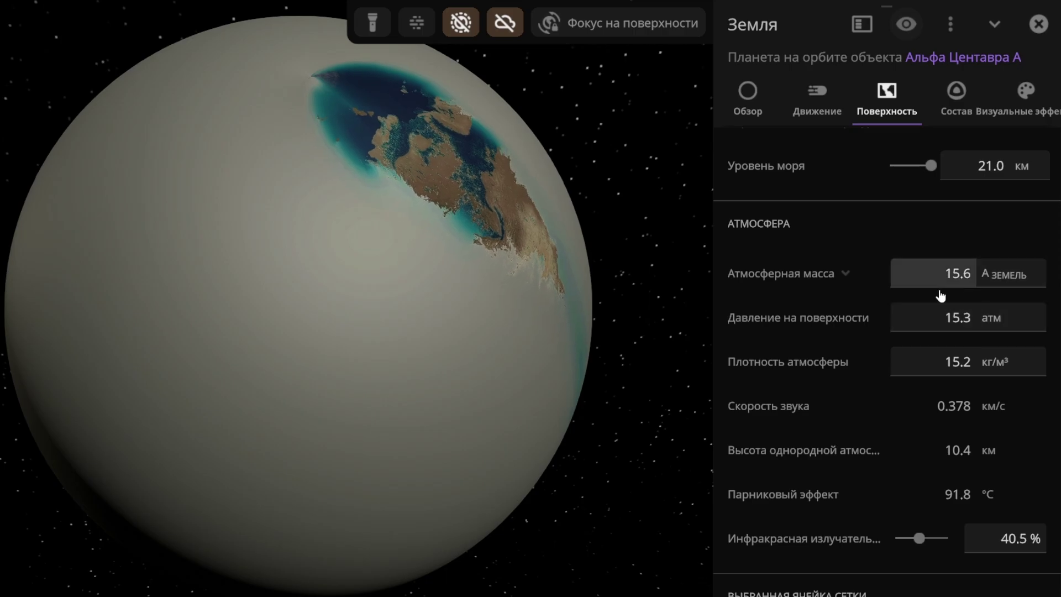
pyautogui.scroll(-3, 942, 296)
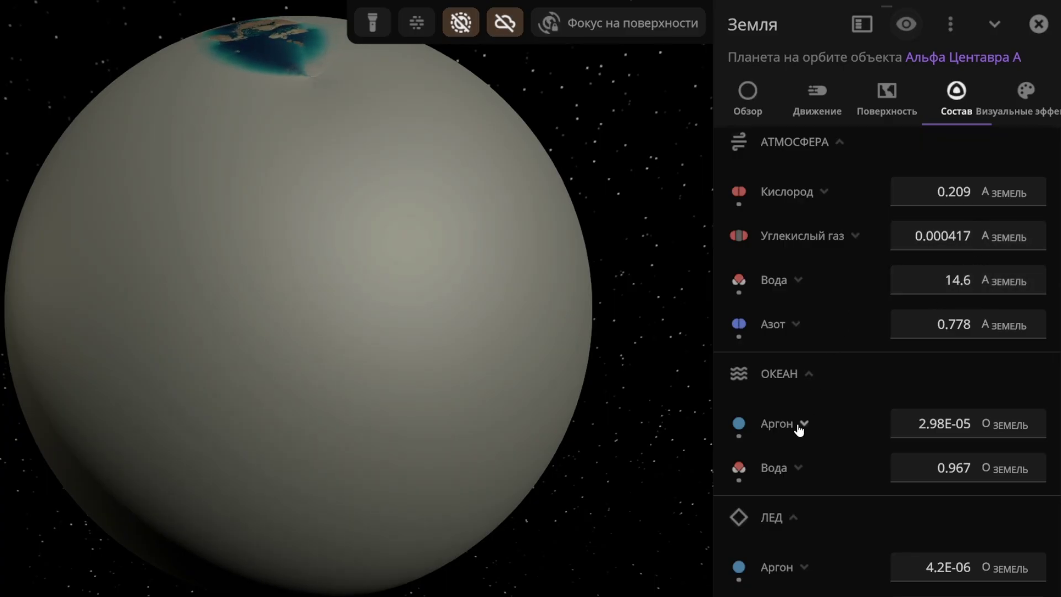
# - Rotate the Alpha Centauri A Earth's globe and scroll to Сравнения: 85.8% similarity, 9.13% life probability
pyautogui.moveTo(374, 293); pyautogui.dragTo(218, 197)
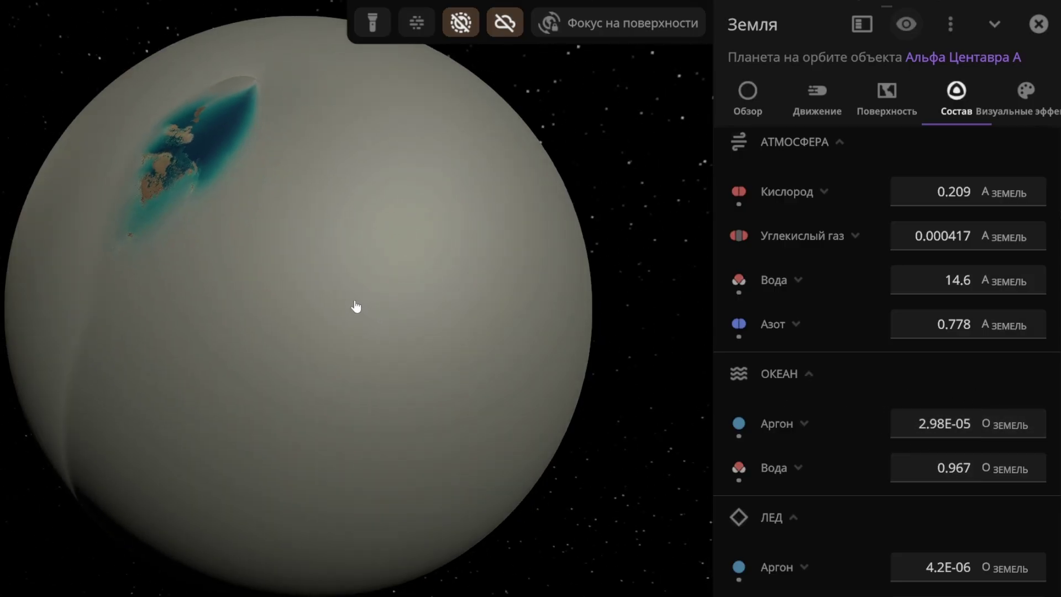
pyautogui.moveTo(384, 401); pyautogui.dragTo(490, 335)
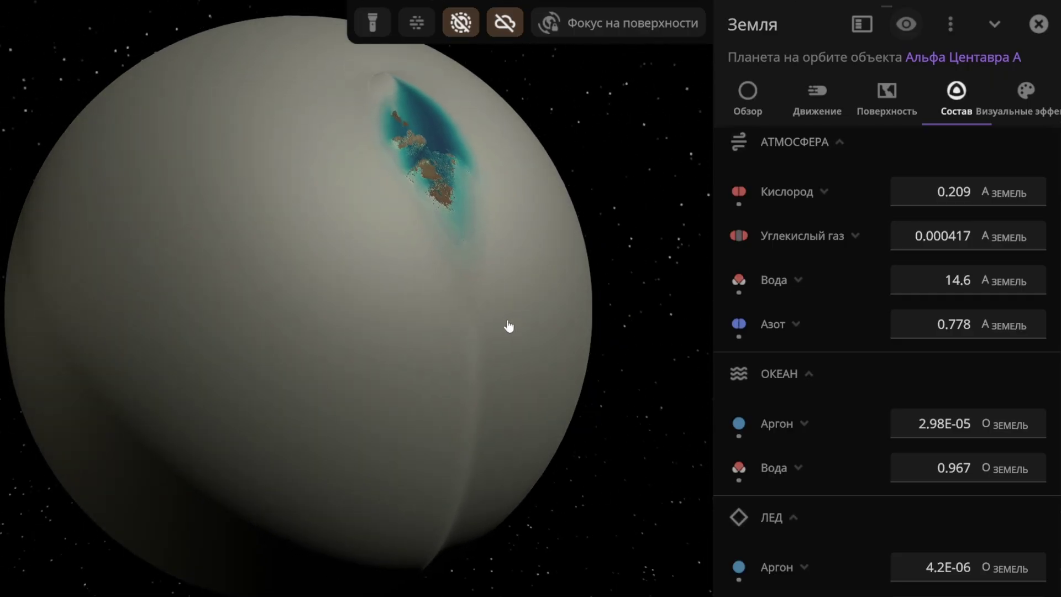
pyautogui.scroll(-10, 844, 355)
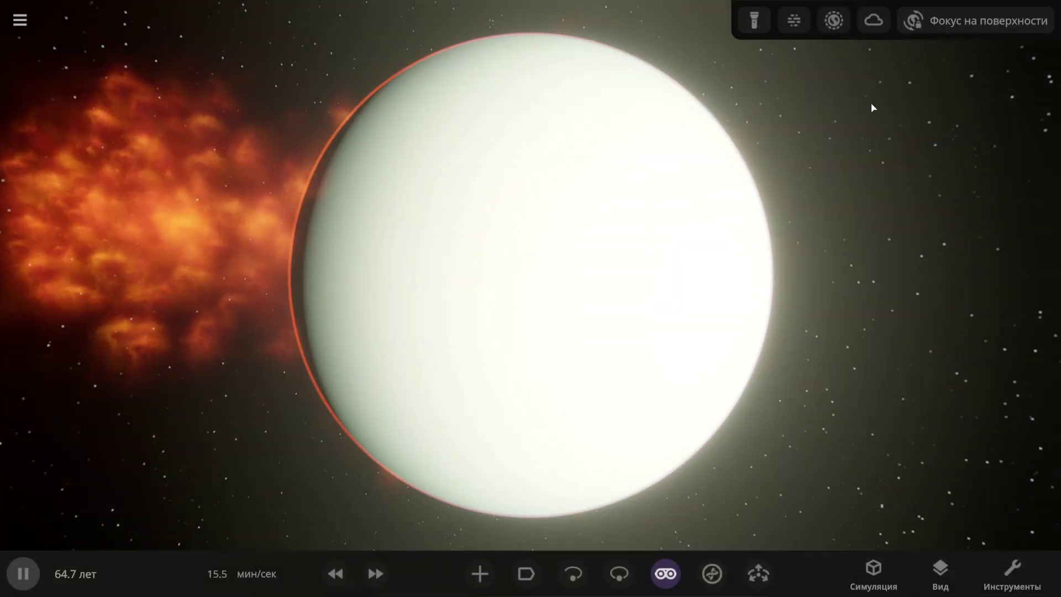
# - Turn off the cloud layer on the Alpha Centauri B Earth
pyautogui.click(874, 21)
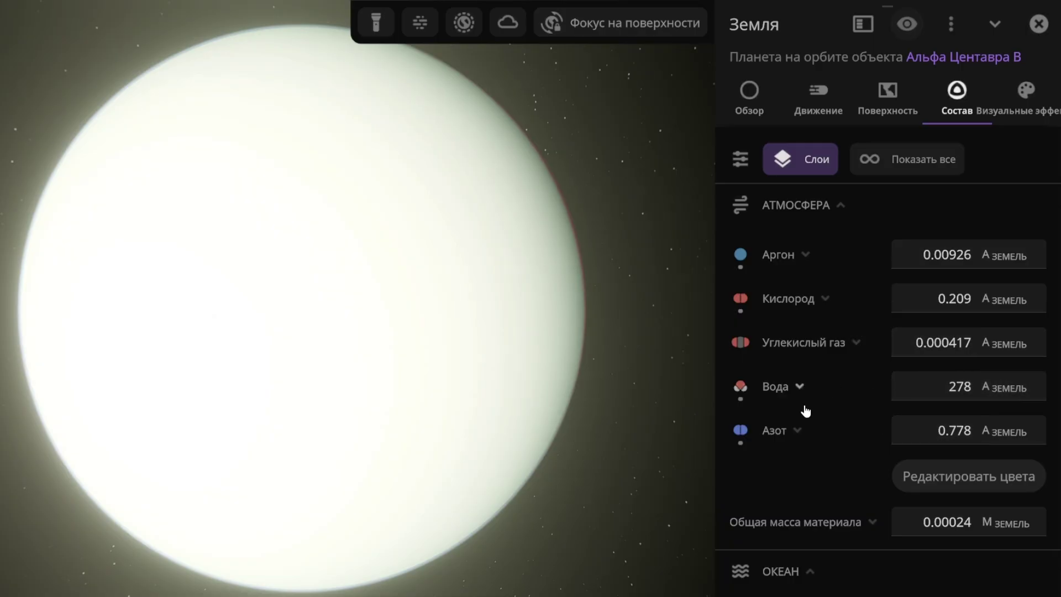
# - Scroll to Сравнения for the other Alpha Centauri B Earth: 31.0% similarity, 0.0% life probability
pyautogui.scroll(-10, 942, 320)
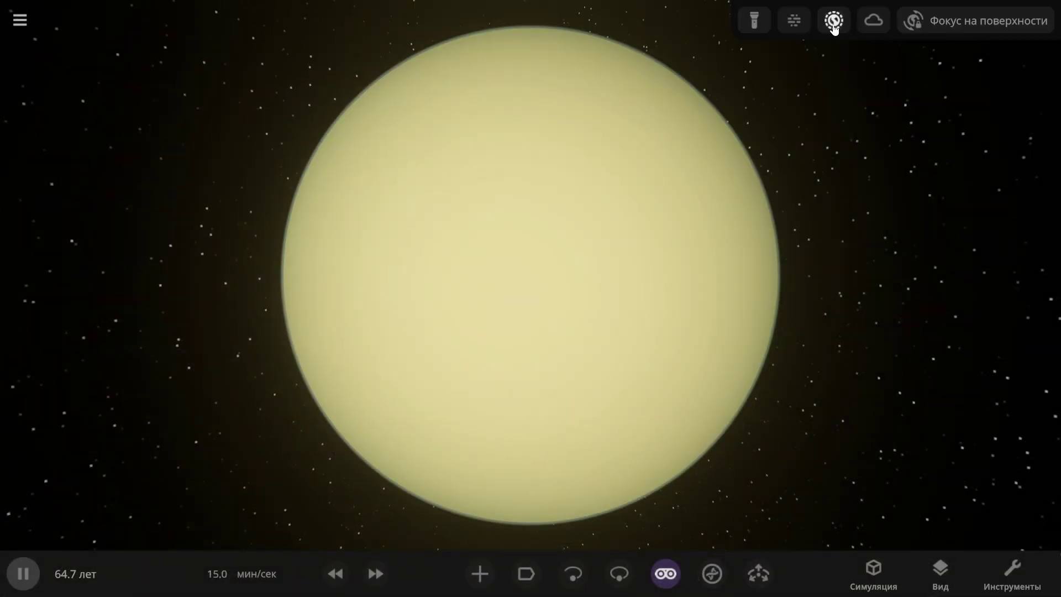
# - Hide the interface to view the Proxima-paired Earth's 196 °C average surface temperature
pyautogui.press('Tab')
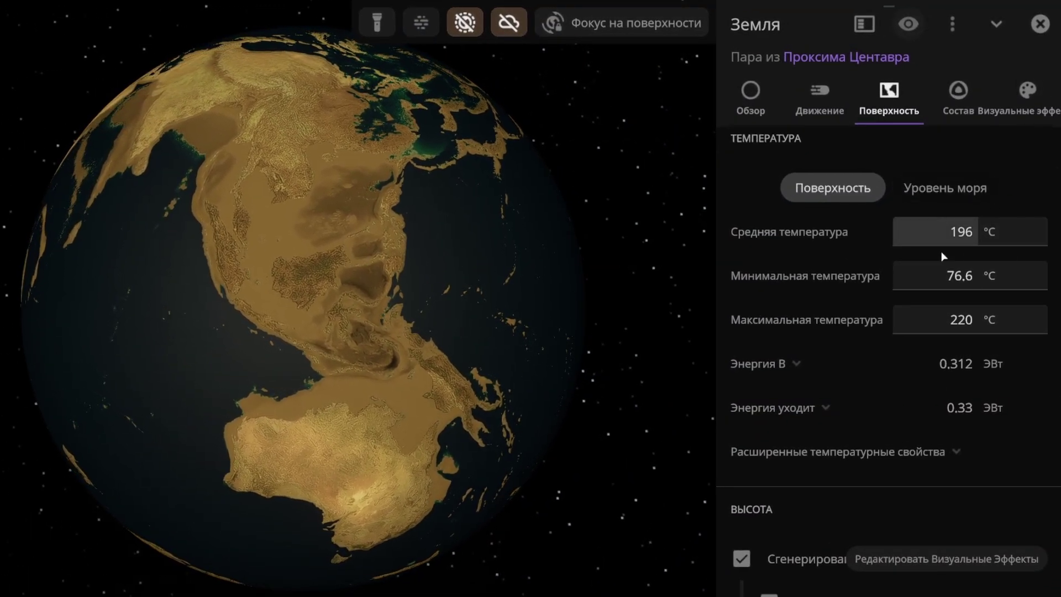
# - Scroll through atmosphere, ocean and interior to 67.1% Earth similarity and 1.19% life probability
pyautogui.scroll(-5, 846, 271)
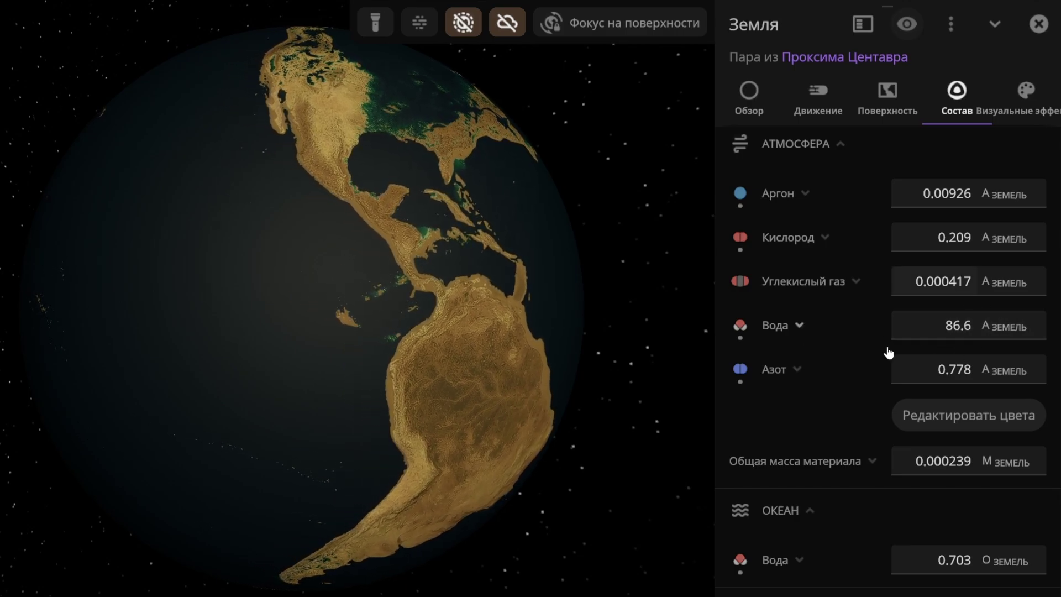
pyautogui.scroll(-5, 823, 376)
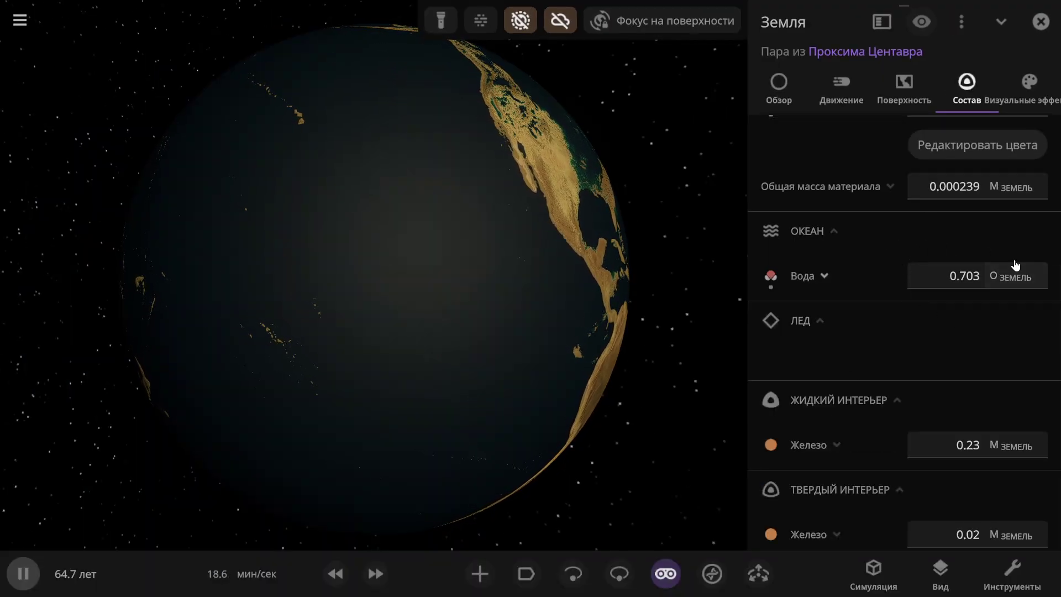
pyautogui.scroll(-5, 849, 337)
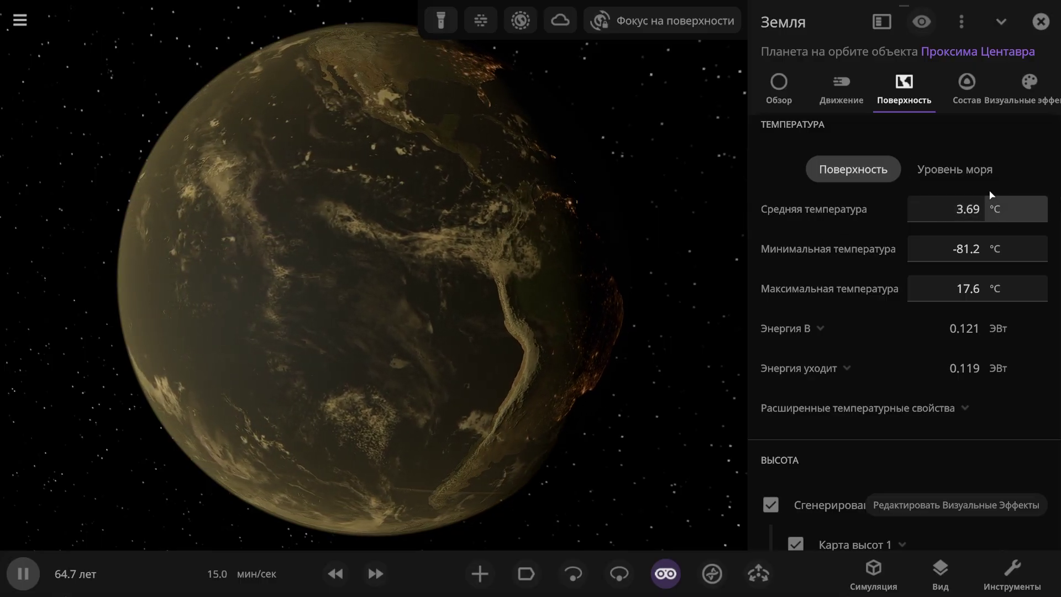
# - Scroll the Proxima Earth's composition to Сравнения: 98.9% Earth similarity, 92.8% life probability
pyautogui.scroll(-10, 826, 319)
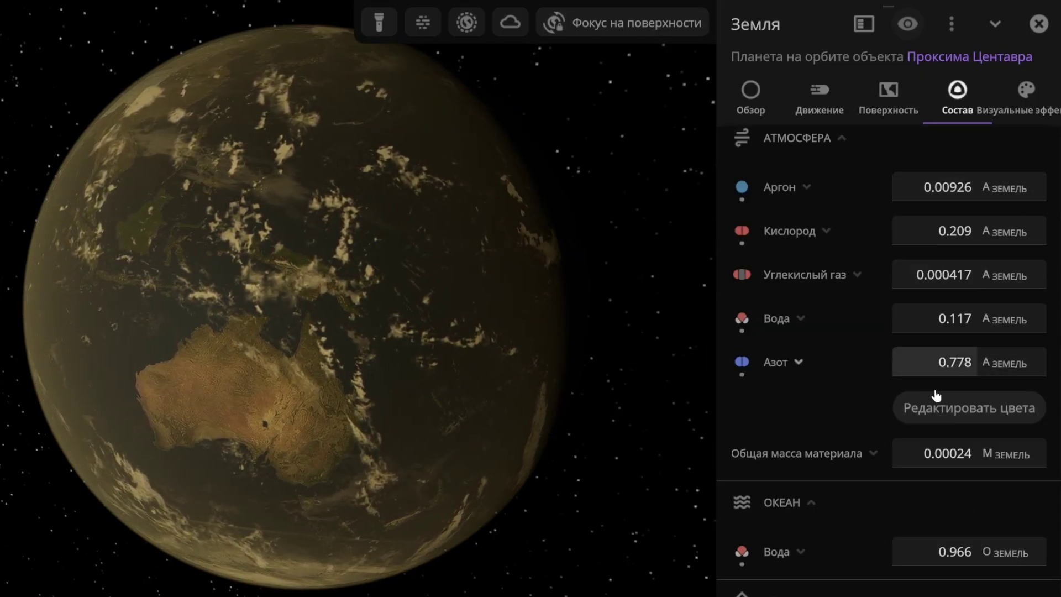
pyautogui.scroll(-8, 850, 462)
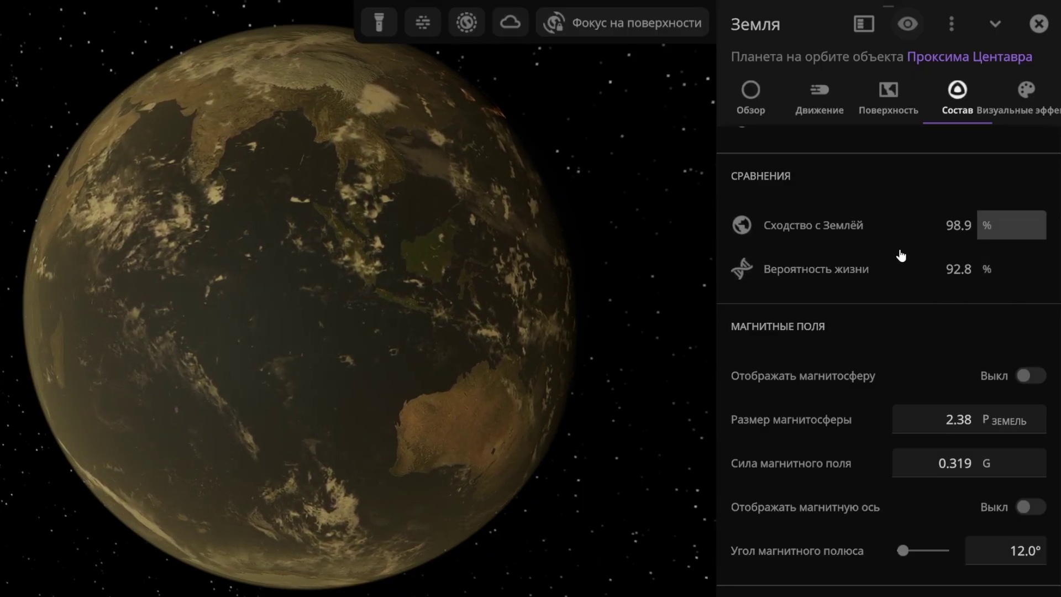
# - Close the Earth's details, hide the clouds and switch on the temperature map
pyautogui.press('Escape')
pyautogui.click(833, 20)
pyautogui.click(874, 21)
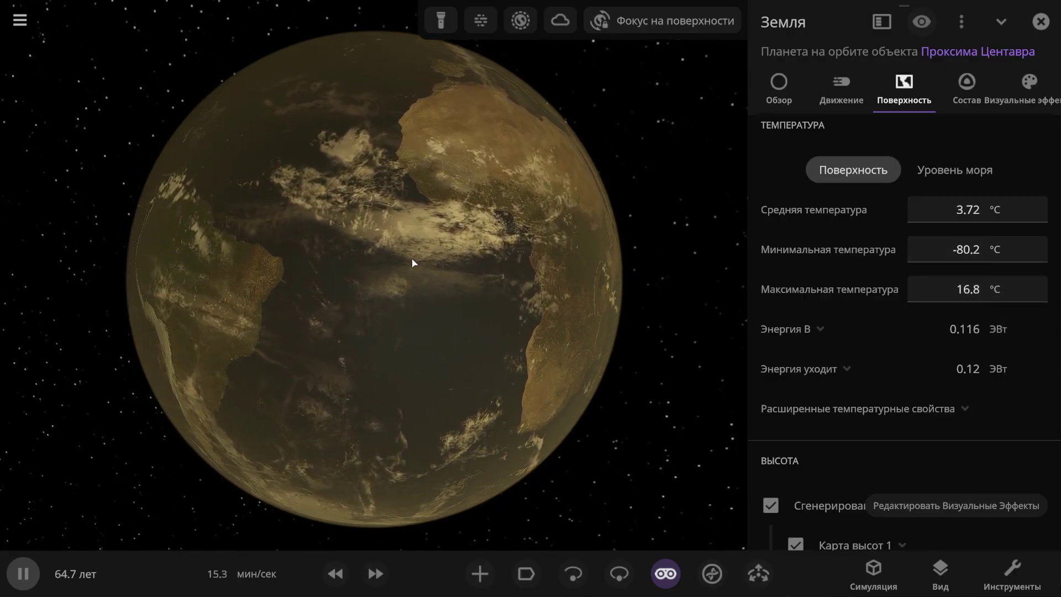
pyautogui.click(922, 21)
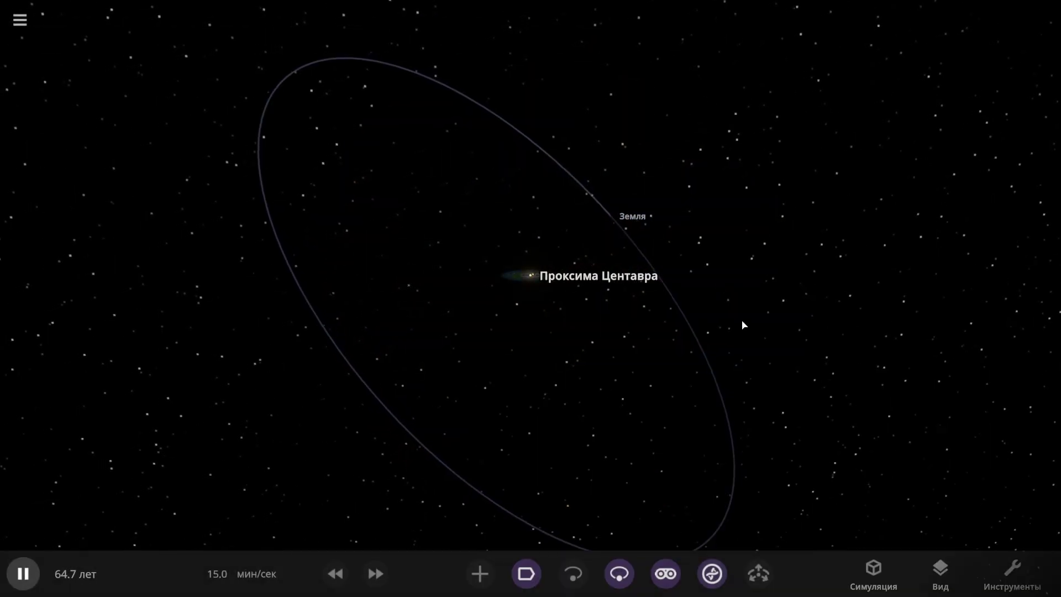
# - Rotate the camera around the Proxima Earth's orbit from edge-on to a top-down view
pyautogui.moveTo(621, 410); pyautogui.dragTo(843, 373)
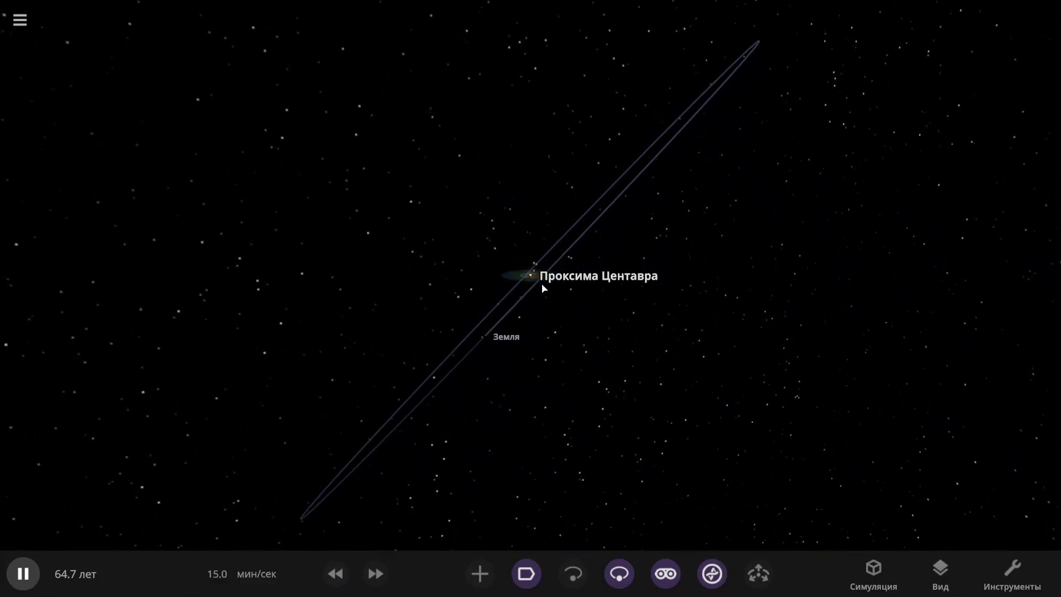
pyautogui.moveTo(572, 321); pyautogui.dragTo(586, 330)
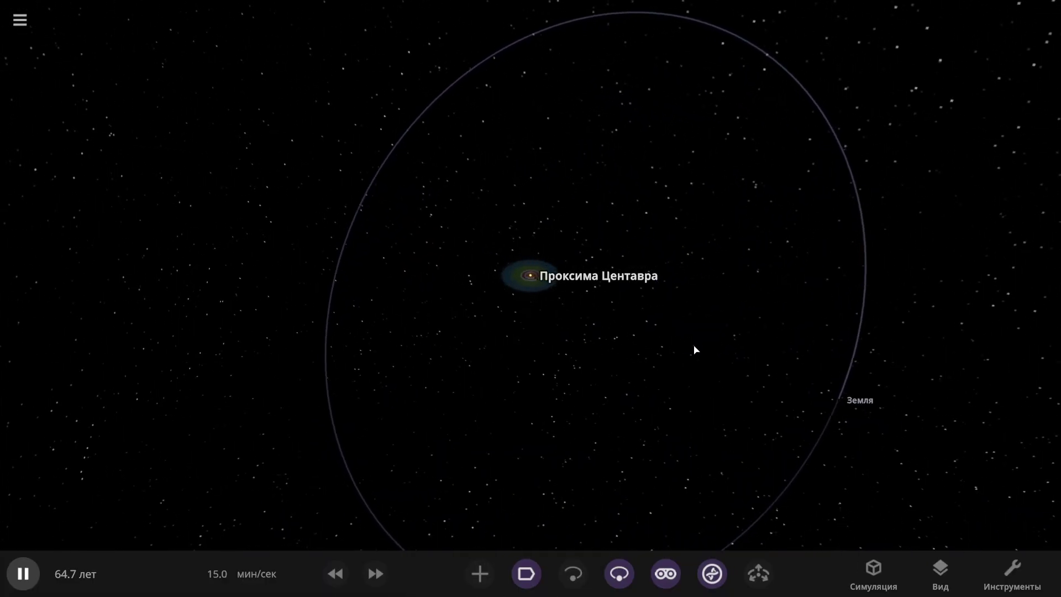
pyautogui.moveTo(695, 350); pyautogui.dragTo(698, 354)
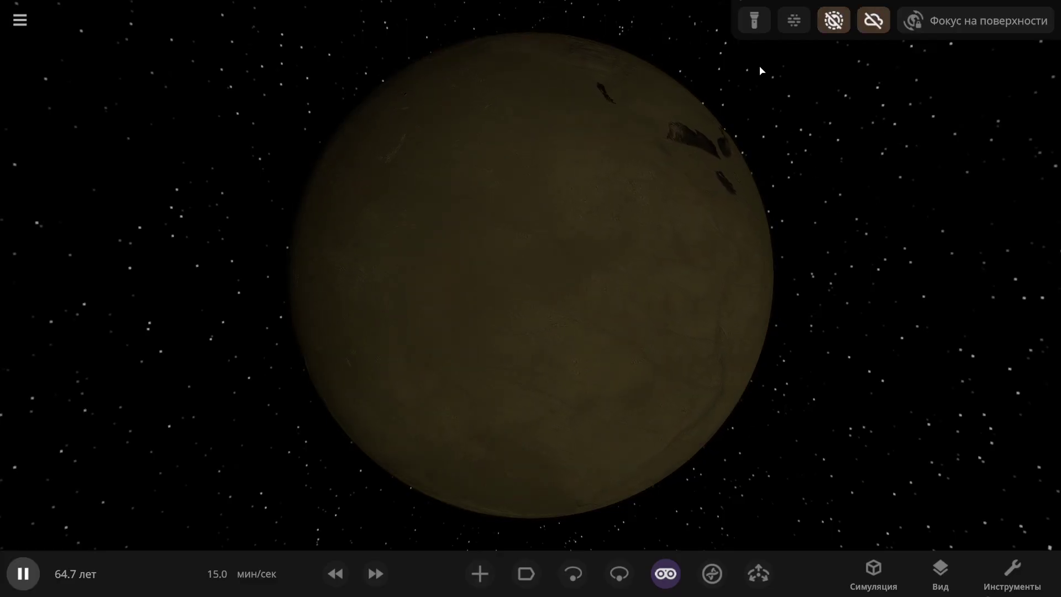
# - Light up the planet and review its ocean water (0.563 Earth oceans) and ice (0.458)
pyautogui.click(755, 21)
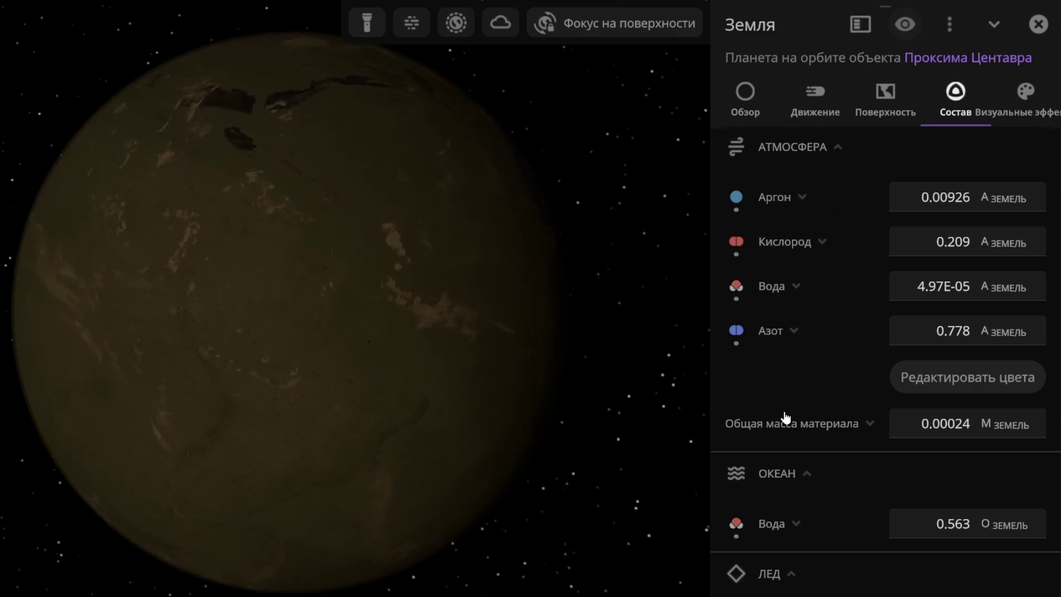
pyautogui.scroll(-5, 796, 396)
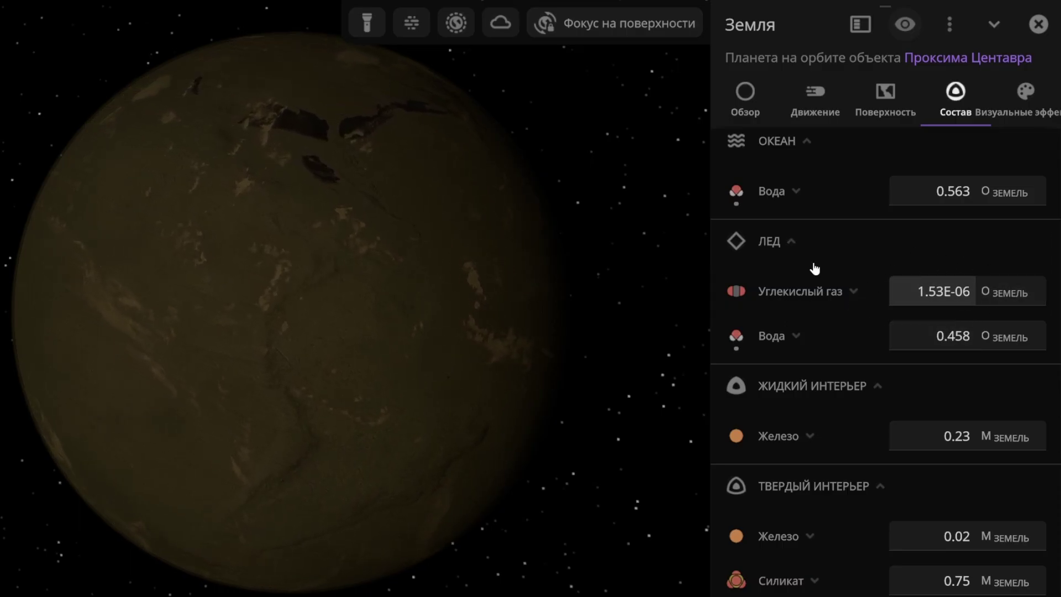
pyautogui.scroll(2, 807, 315)
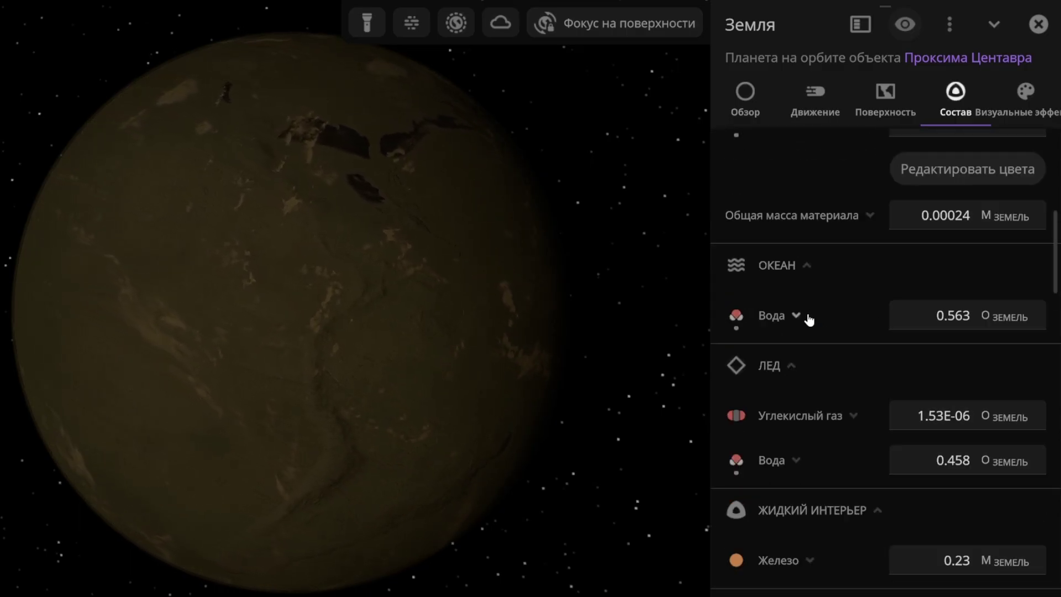
pyautogui.scroll(4, 808, 316)
pyautogui.scroll(-1, 819, 351)
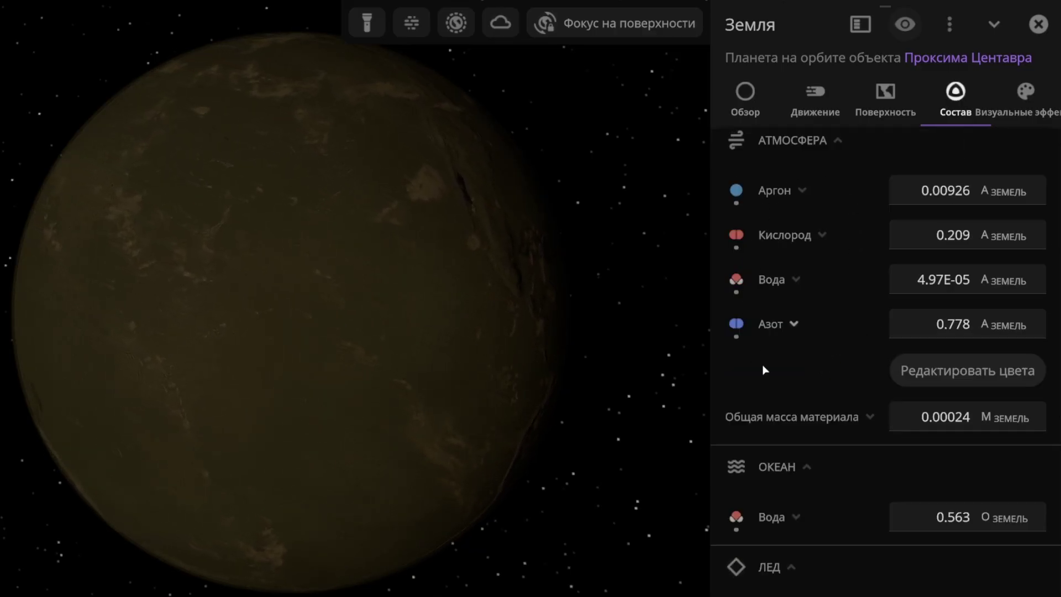
# - Scroll down to Сравнения showing 38.3% Earth similarity and 46.8% life probability
pyautogui.scroll(-10, 817, 370)
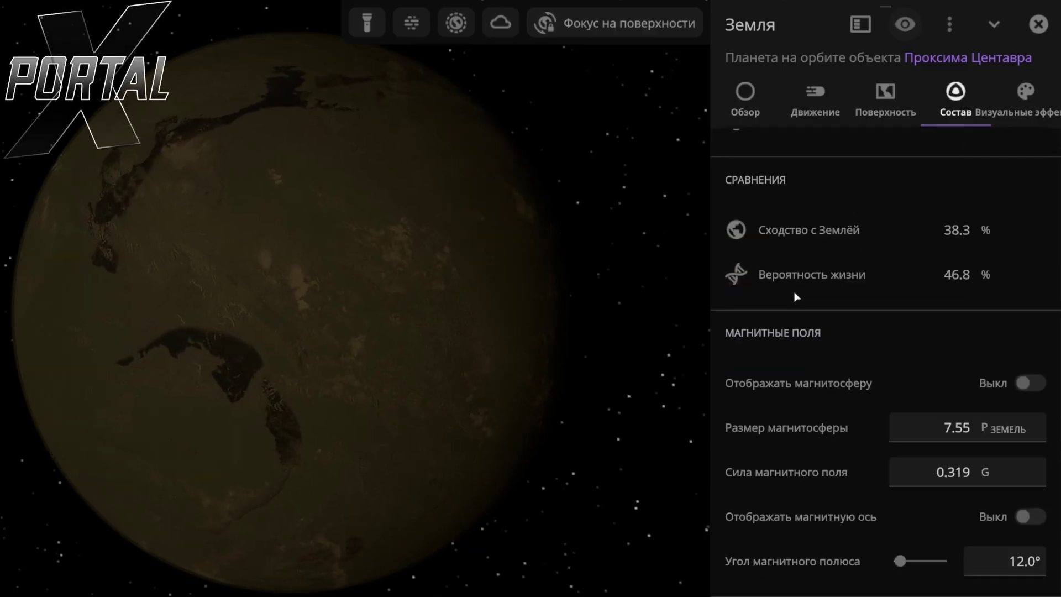